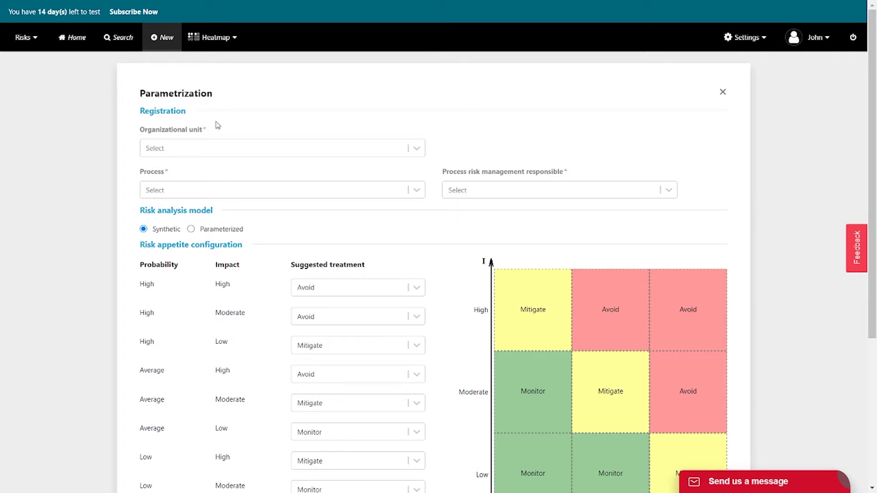
- Set the parametrization's organizational unit to USA and its process to Quality Management
click(233, 143)
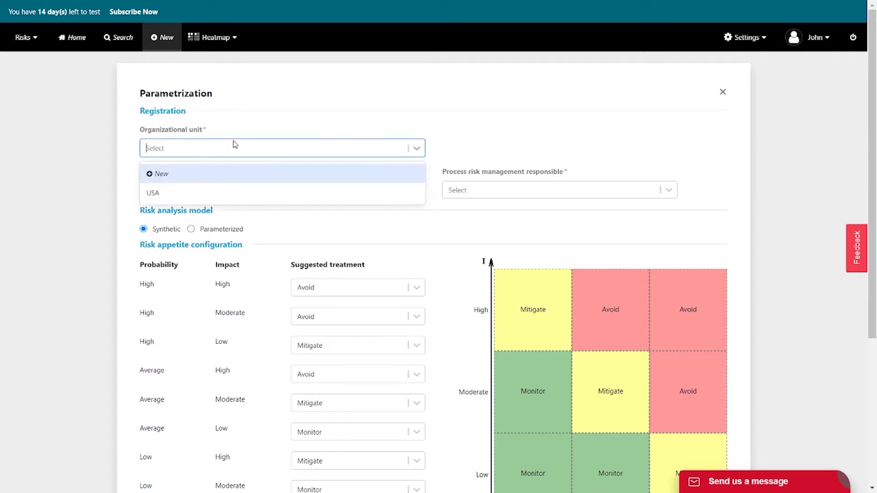
click(234, 191)
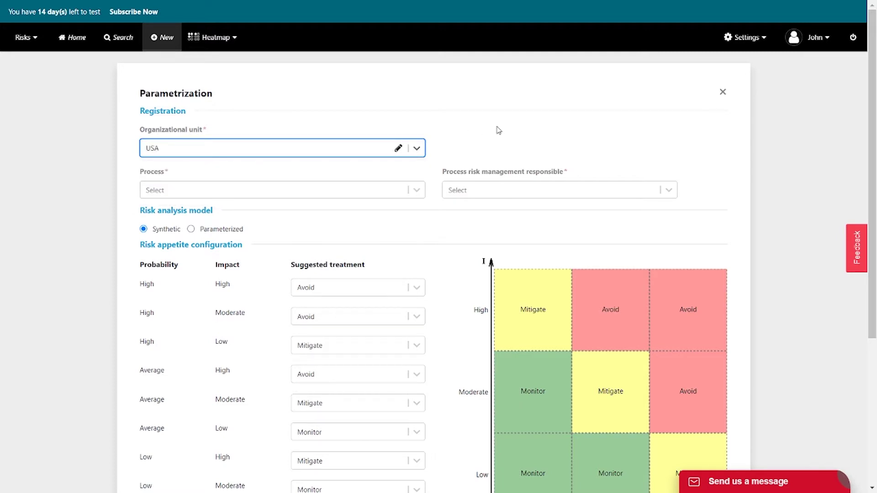
scroll(498, 131, down, 1)
scroll(498, 130, up, 1)
click(182, 187)
click(221, 295)
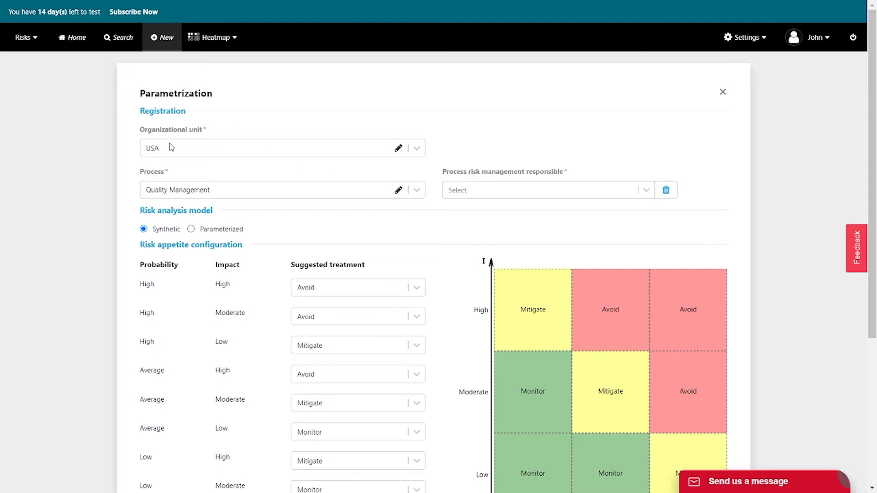
- Assign the available person as process risk management responsible for Quality Management
click(473, 194)
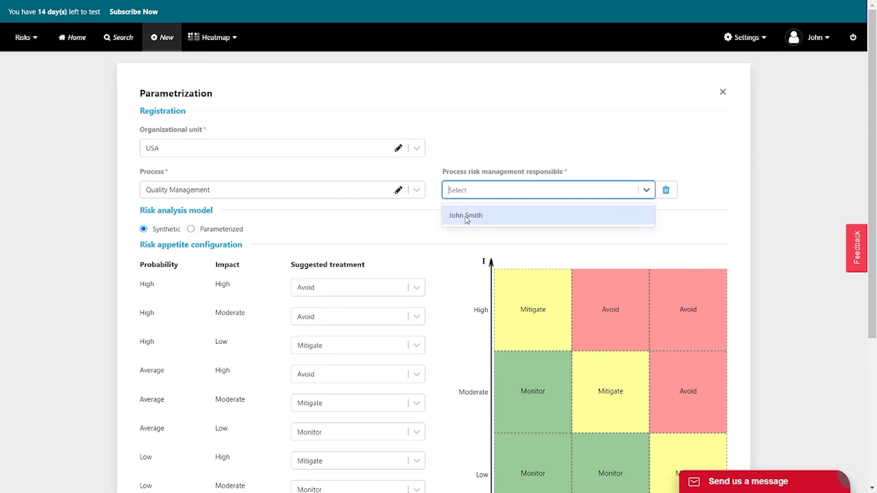
click(466, 217)
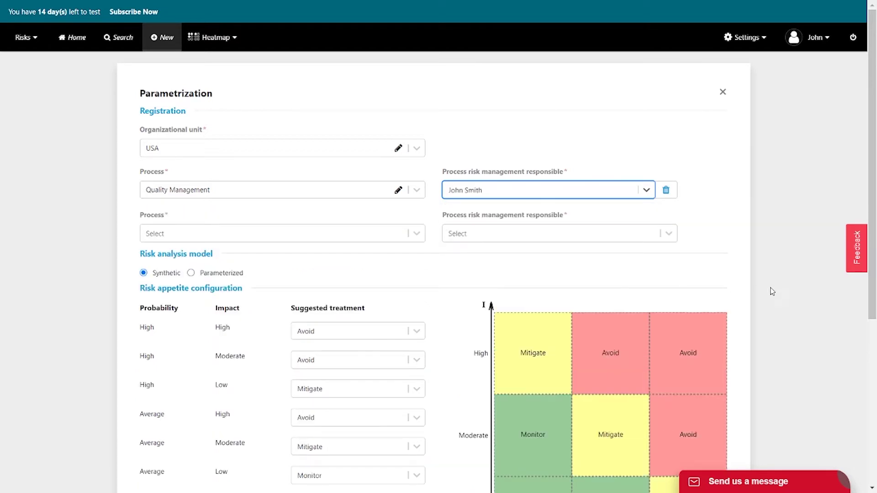
click(736, 237)
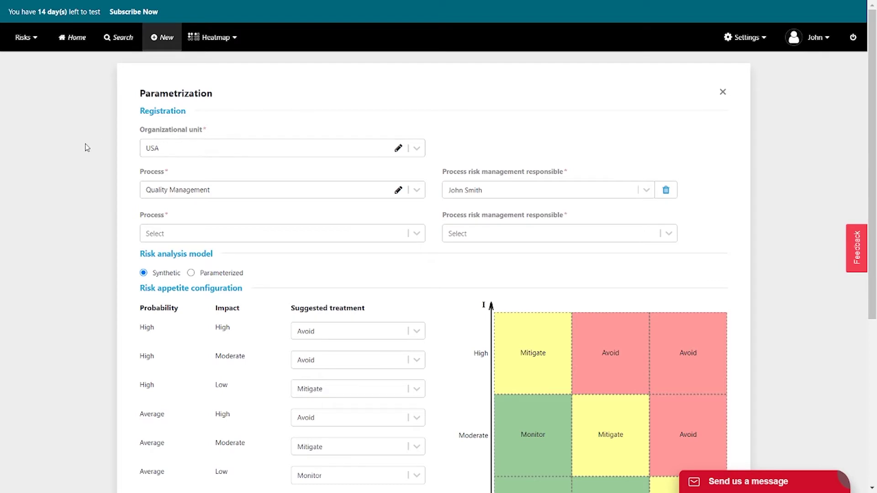
- Examine the risk appetite configuration and the suggested treatment options for high probability with high impact
scroll(88, 148, down, 2)
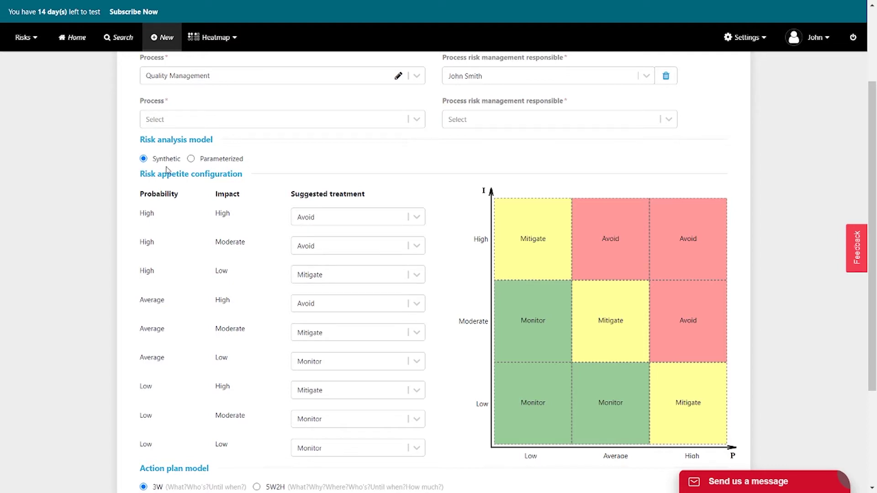
drag(141, 178, 139, 177)
click(136, 178)
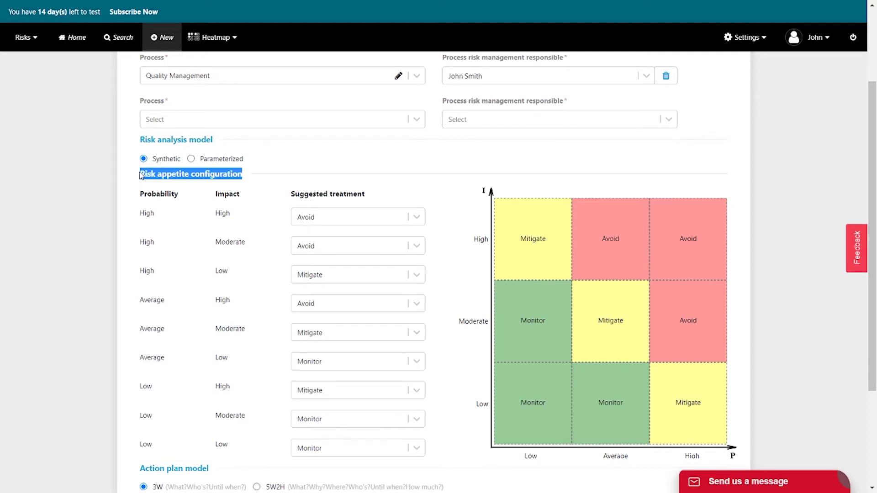
click(246, 183)
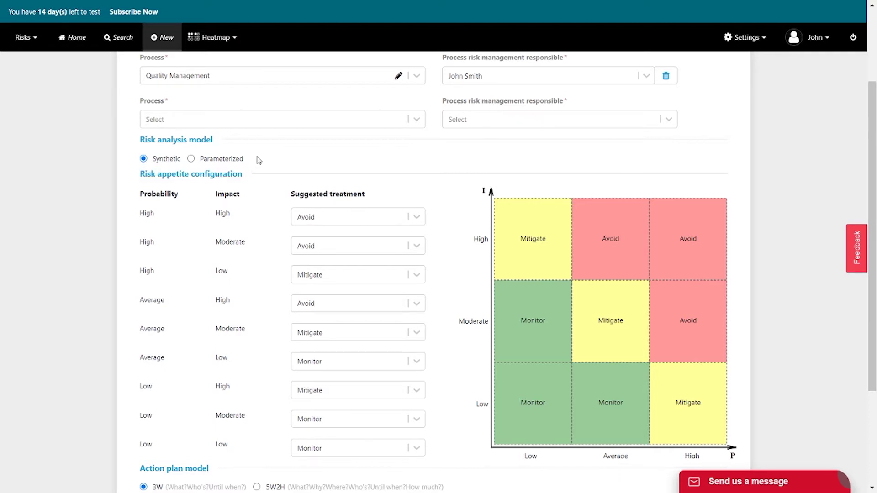
scroll(247, 171, down, 1)
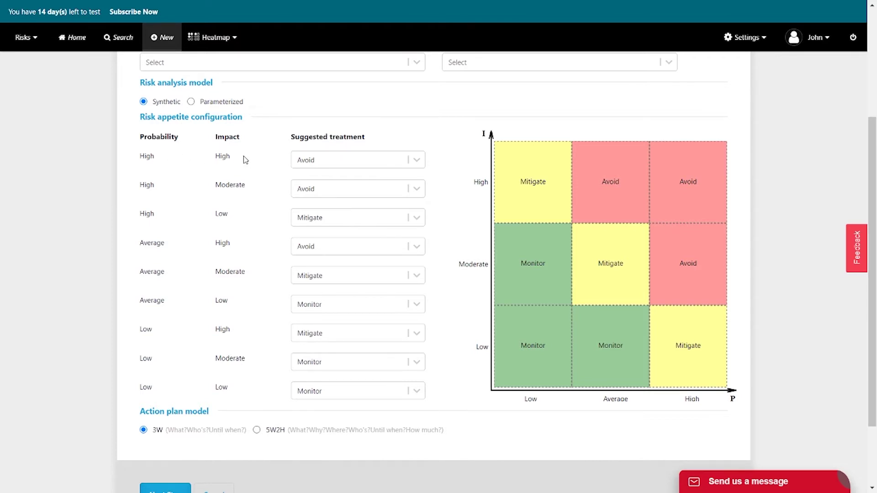
click(325, 166)
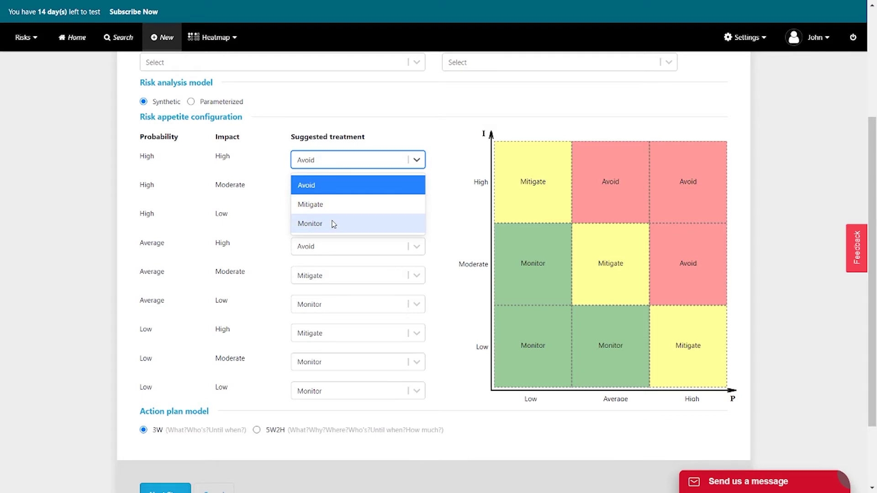
click(439, 152)
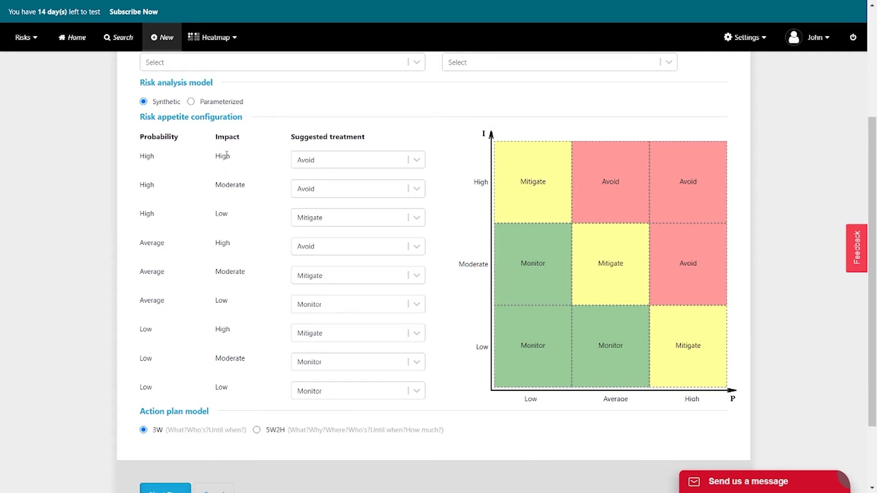
click(343, 164)
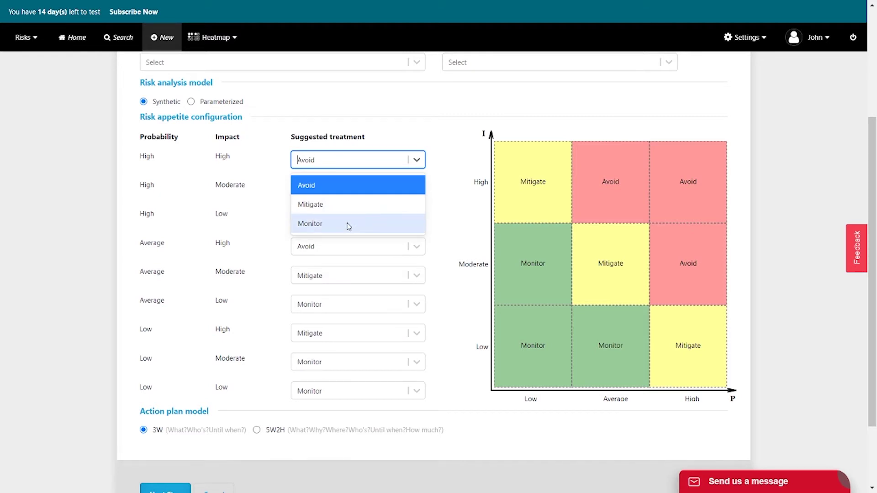
click(441, 169)
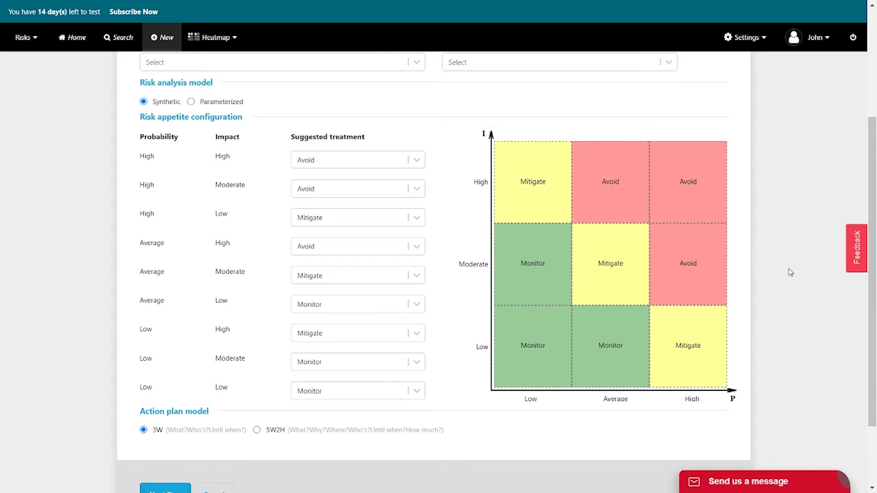
- Cycle the treatment of the high-probability, high-impact matrix cell through its options and back to Avoid
click(695, 189)
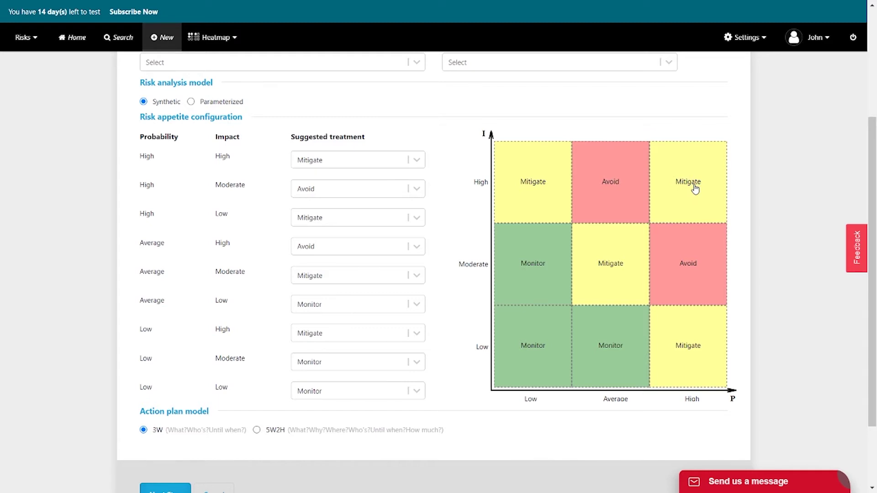
click(695, 189)
click(695, 190)
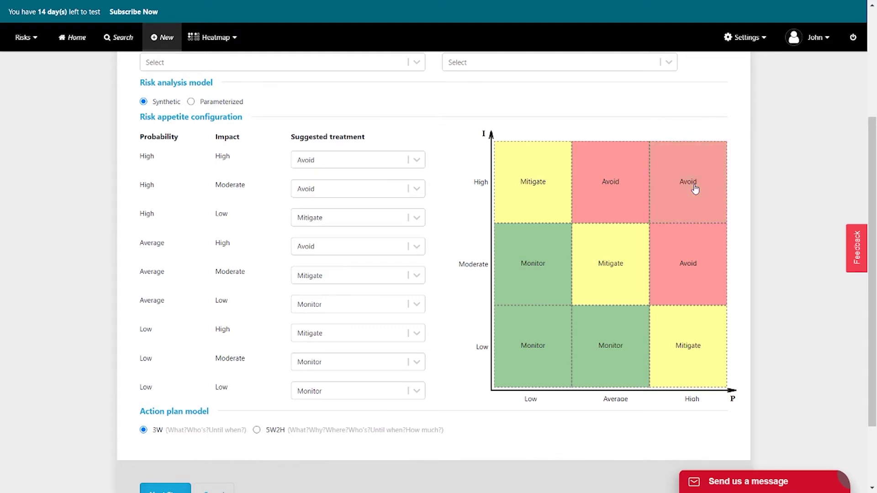
- Submit the parametrization and open the Quality Management task for informing those responsible for each risk management stage
scroll(742, 190, down, 2)
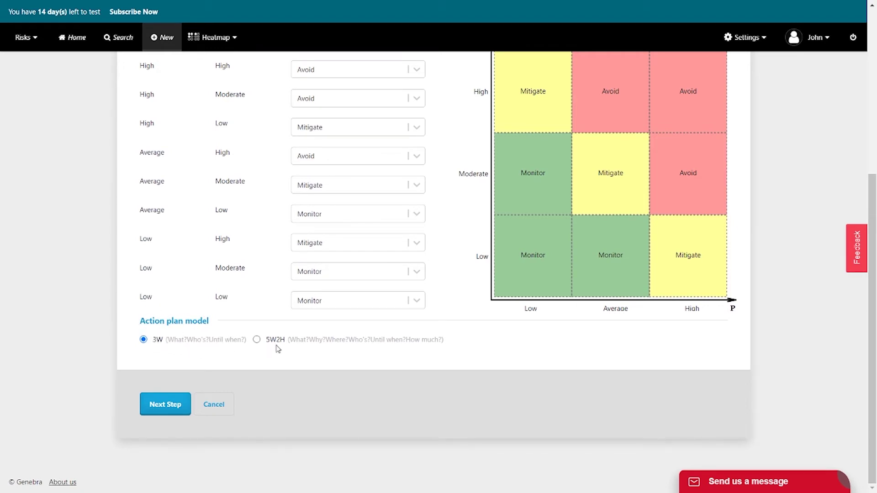
click(174, 410)
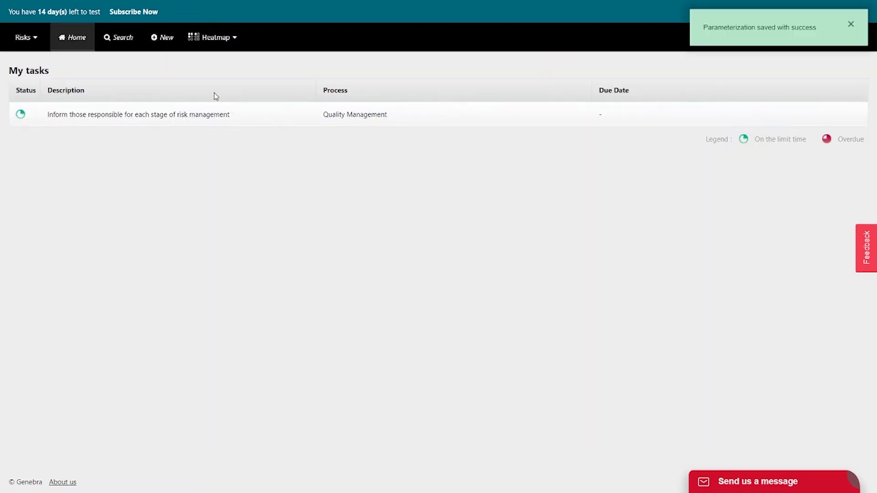
click(183, 125)
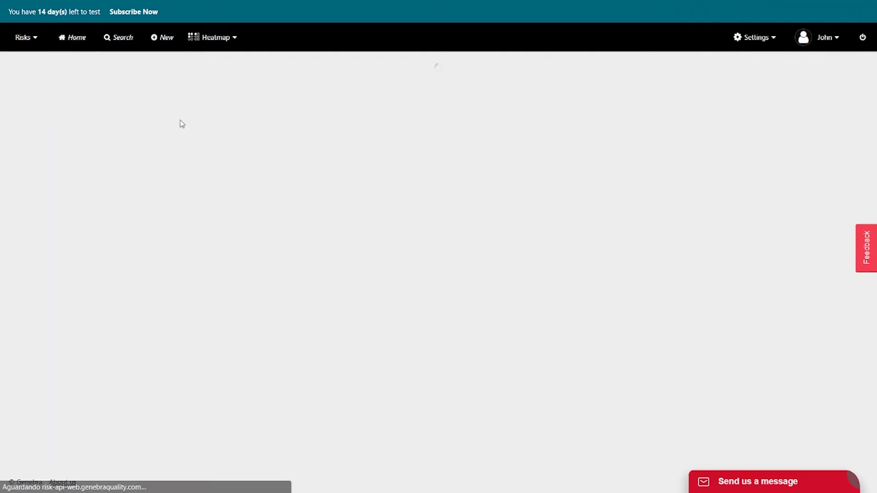
- Assign the available person as responsible for risk identification, risk analysis and evaluation, risk management, and effectiveness evaluation
click(345, 137)
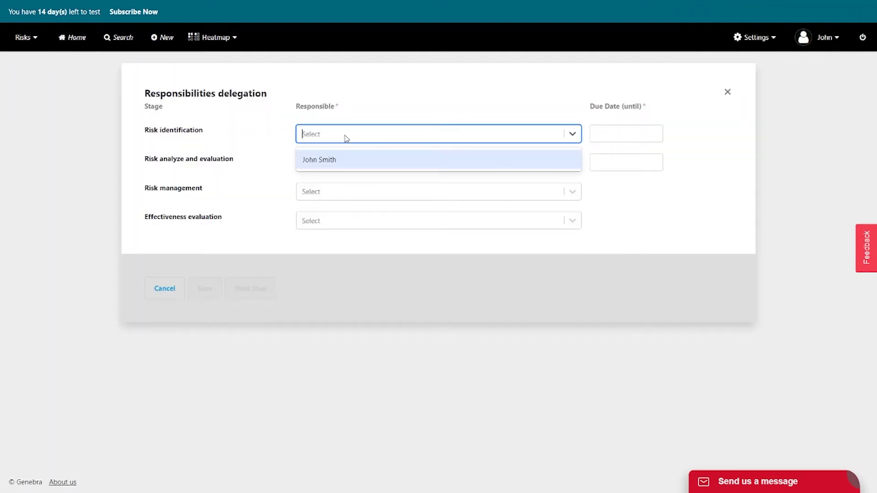
click(344, 156)
click(344, 166)
click(347, 186)
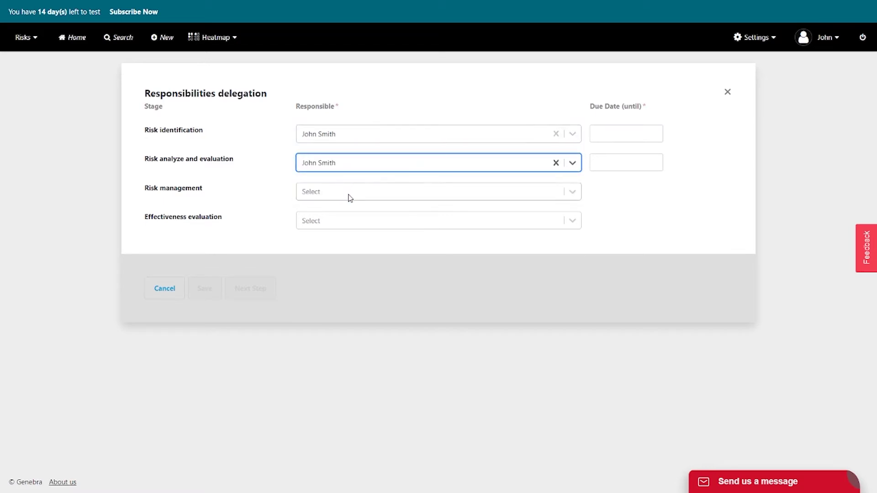
click(348, 196)
click(348, 222)
click(346, 221)
click(347, 244)
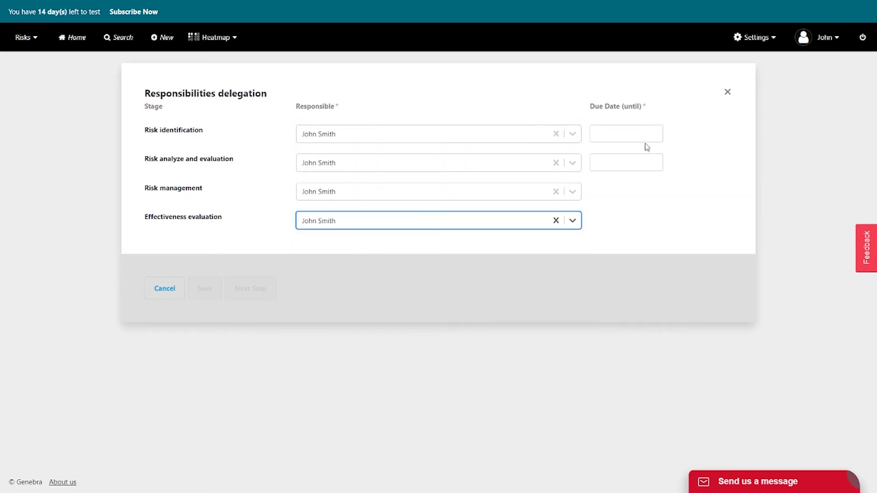
- Set the due dates of risk identification and risk analysis to 24/08/2020 and submit the responsibilities delegation
click(637, 139)
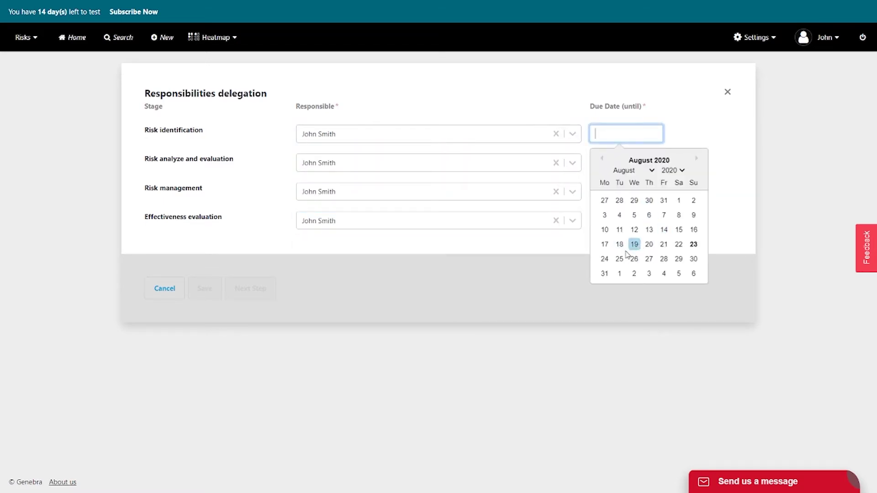
click(605, 259)
click(625, 163)
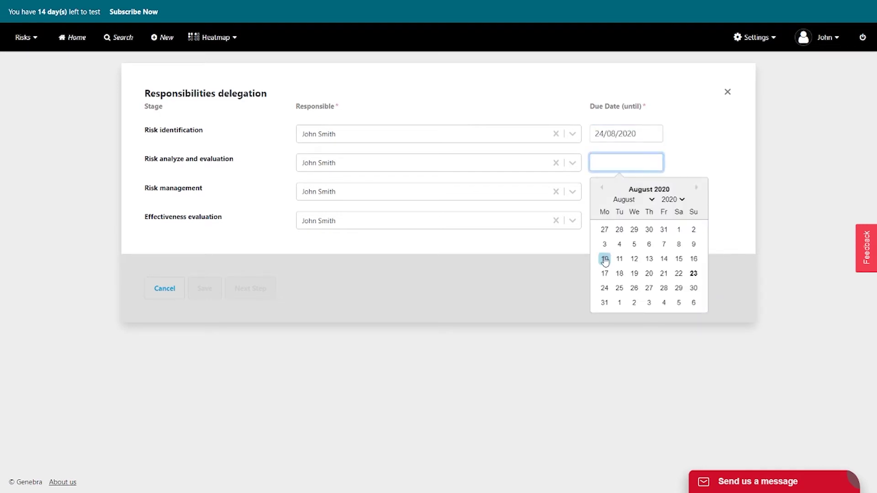
click(604, 287)
click(262, 293)
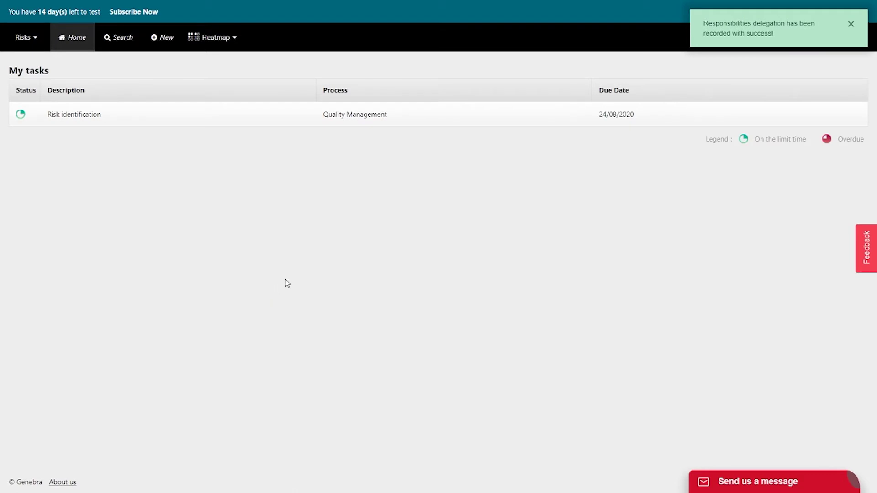
- Open the Risk identification task and start an event with source Internal, code EI001 and event name Fire
click(123, 116)
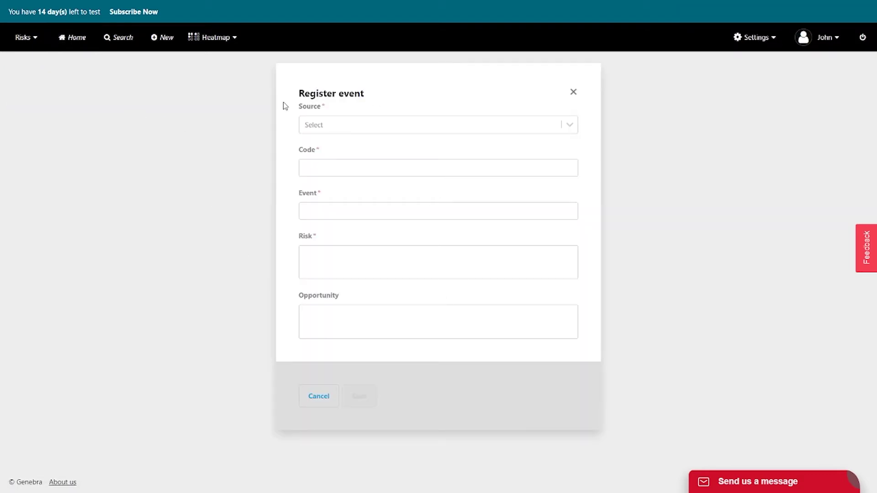
click(329, 127)
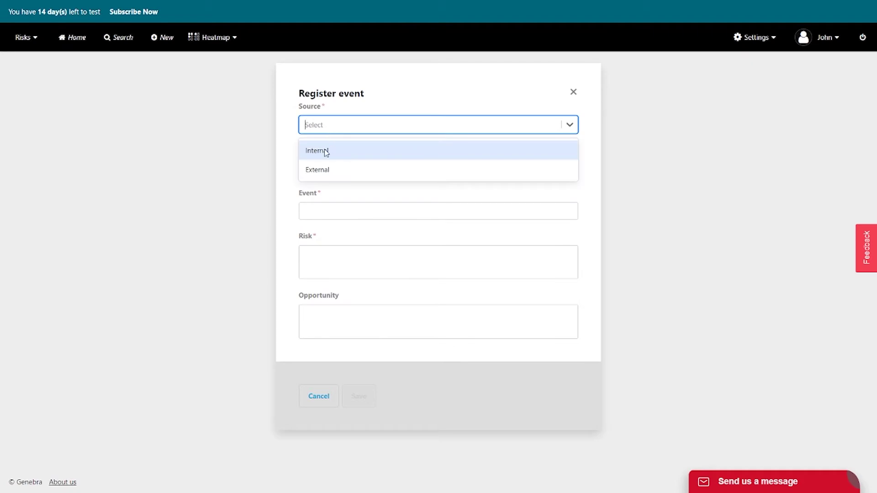
click(351, 156)
click(348, 166)
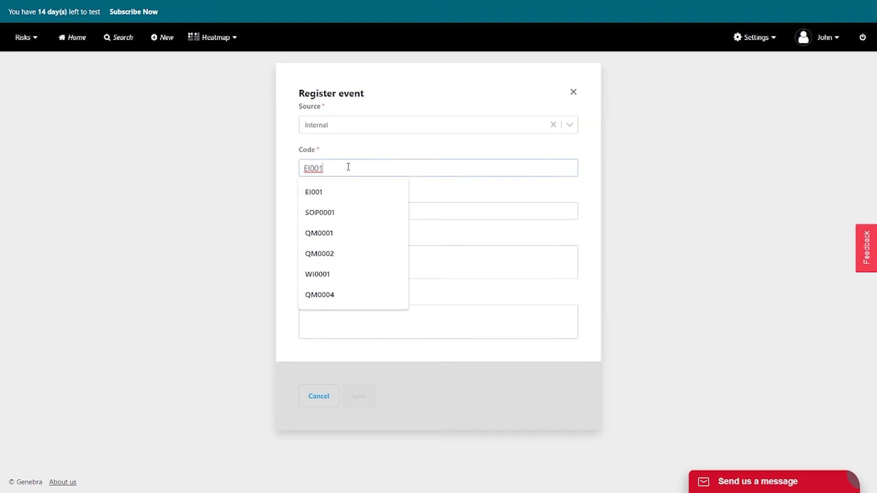
click(638, 197)
click(469, 208)
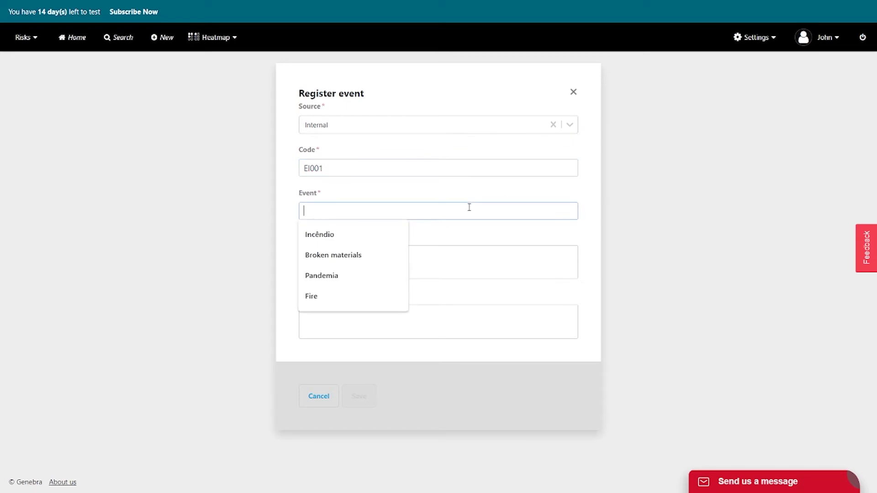
text(Fire)
- Describe the Fire event's risk as "Life loses, material loses, damages, ..."
click(496, 260)
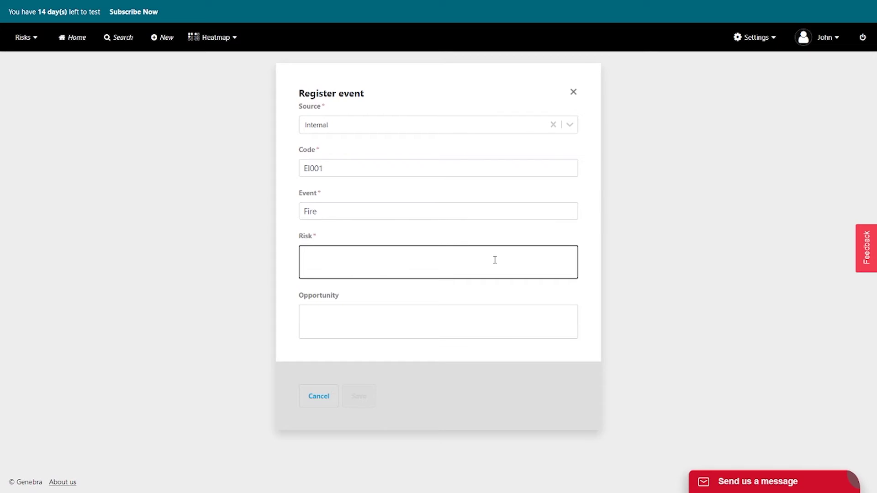
text(Life los)
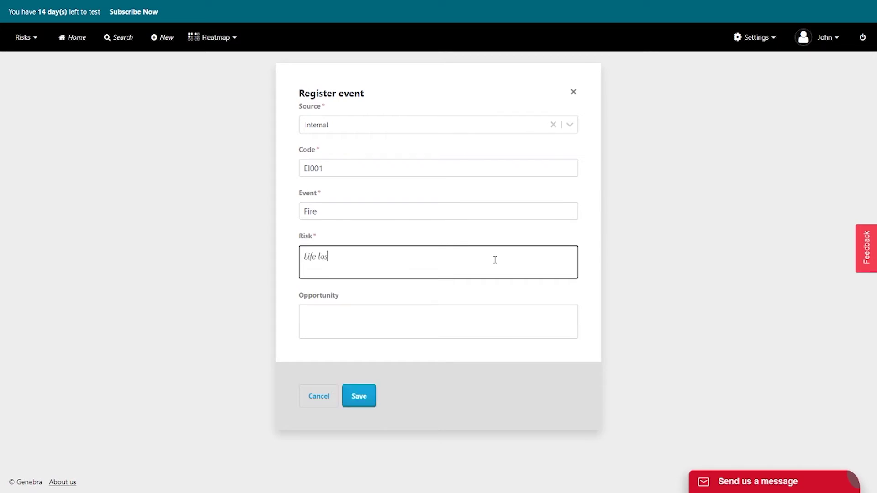
text(es, material loses, damange)
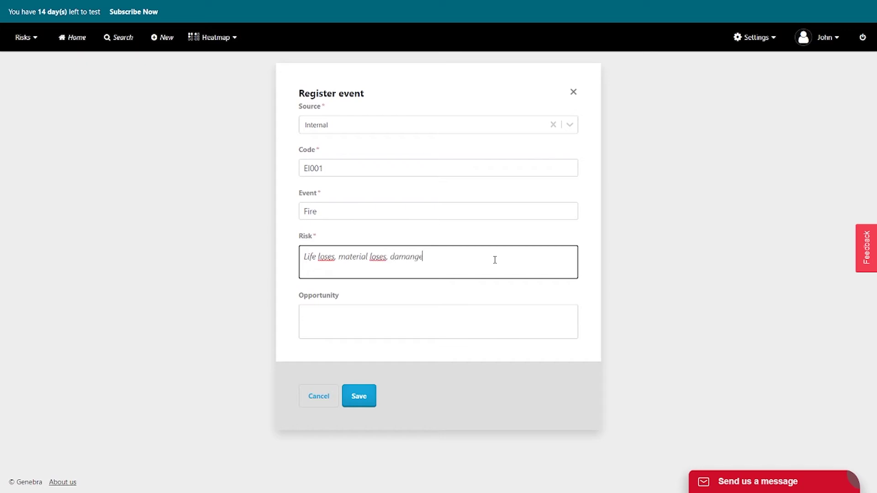
key(BackSpace)
key(BackSpace)
key(BackSpace)
text(ges, ...)
- Save the Fire event with the opportunity left blank and advance the risk identification to the next stage
click(505, 319)
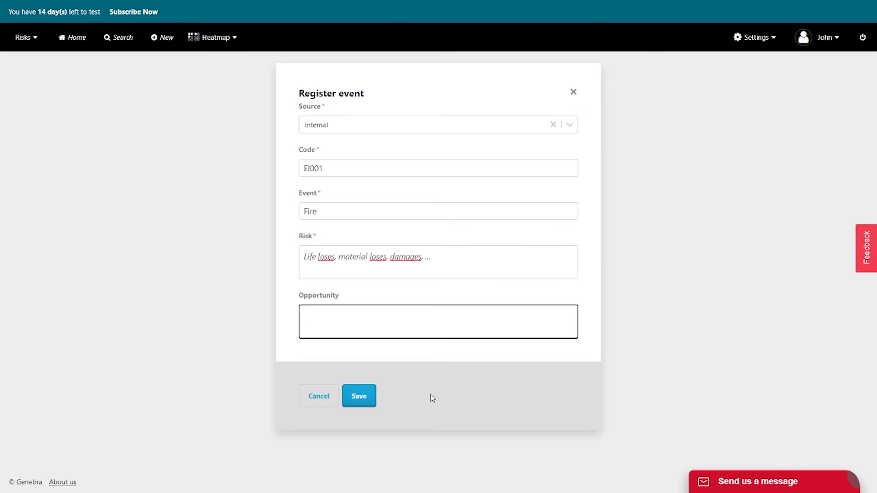
click(370, 396)
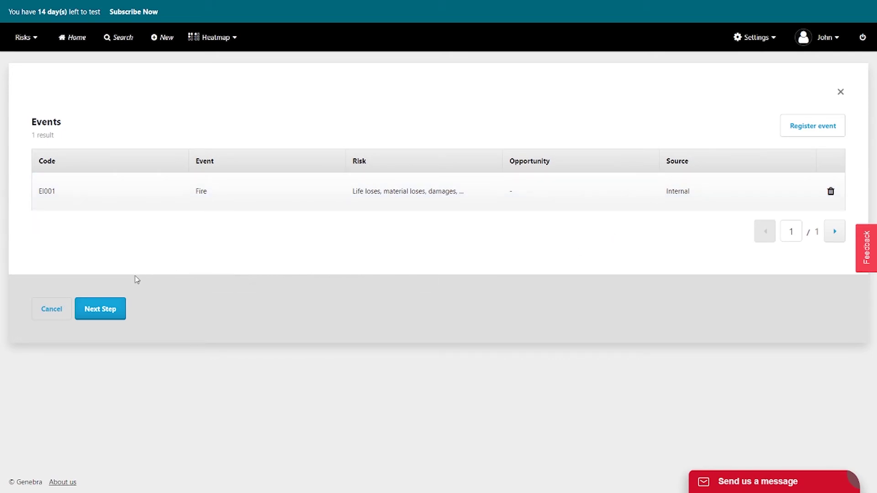
click(118, 316)
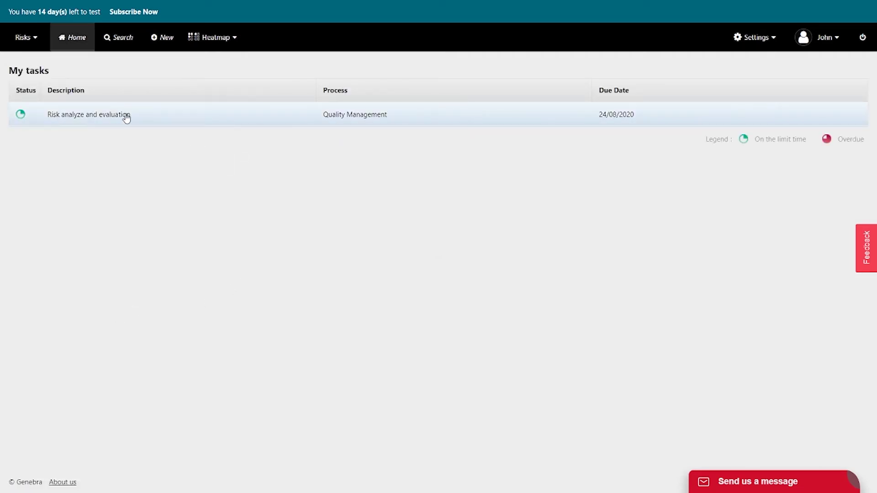
- Open the Risk analyze and evaluation task and rate the Fire event with Average probability and Moderate impact
click(129, 120)
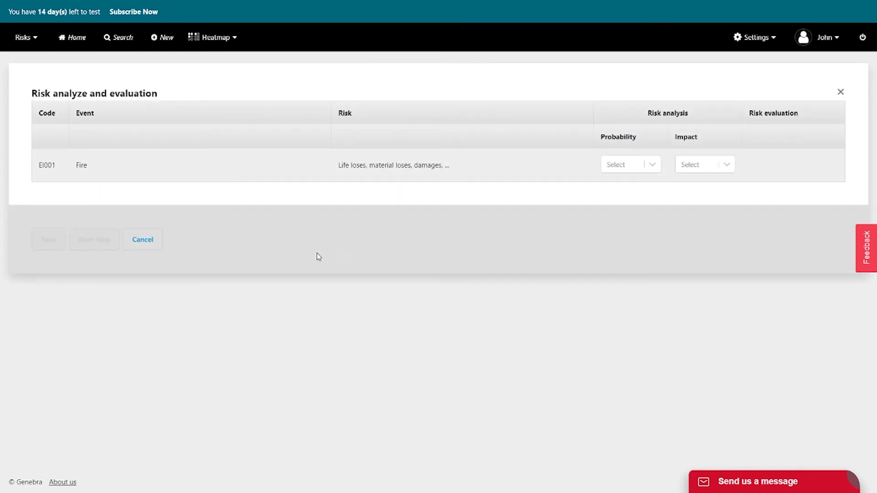
click(614, 165)
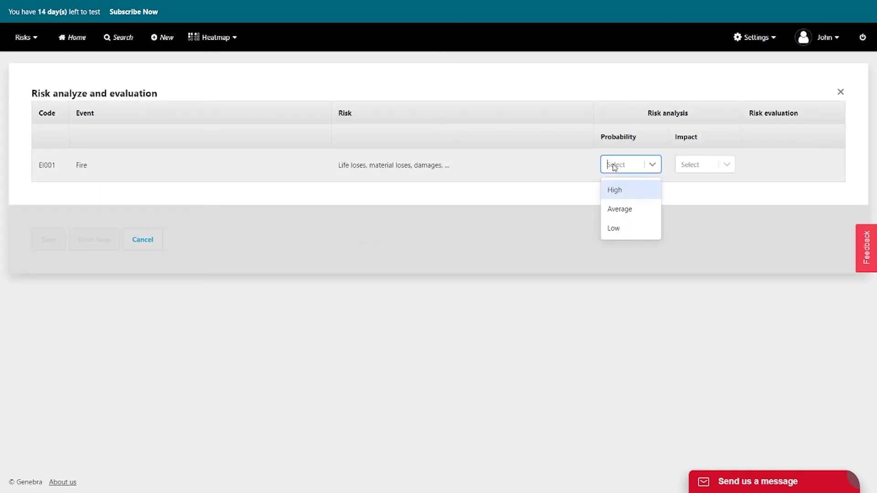
click(620, 209)
click(690, 169)
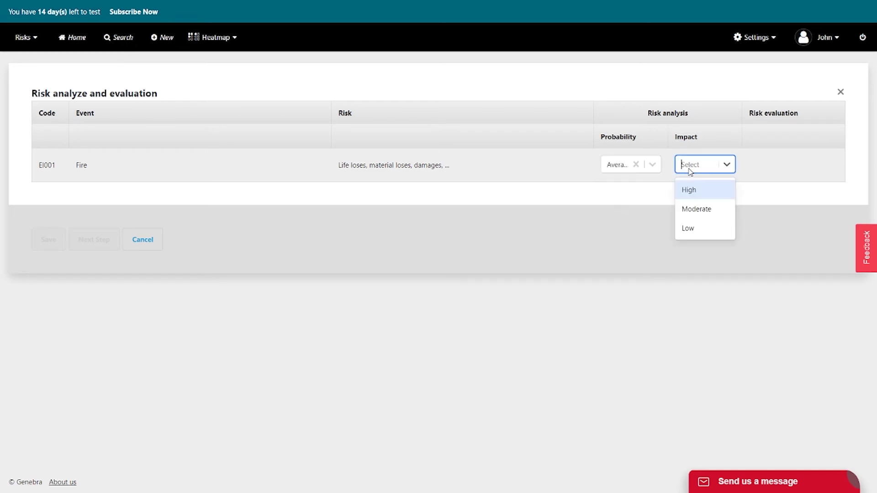
click(697, 211)
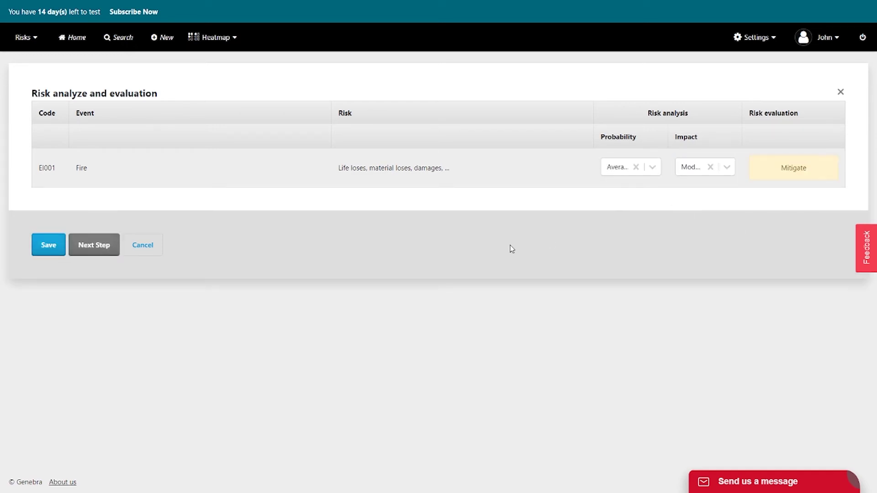
- Change the Fire event's impact to High and advance the risk evaluation to the next stage
click(697, 170)
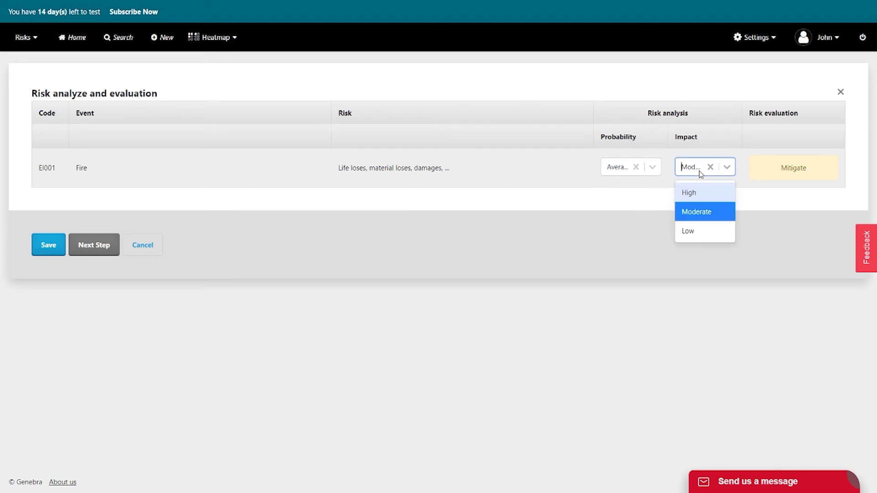
click(690, 191)
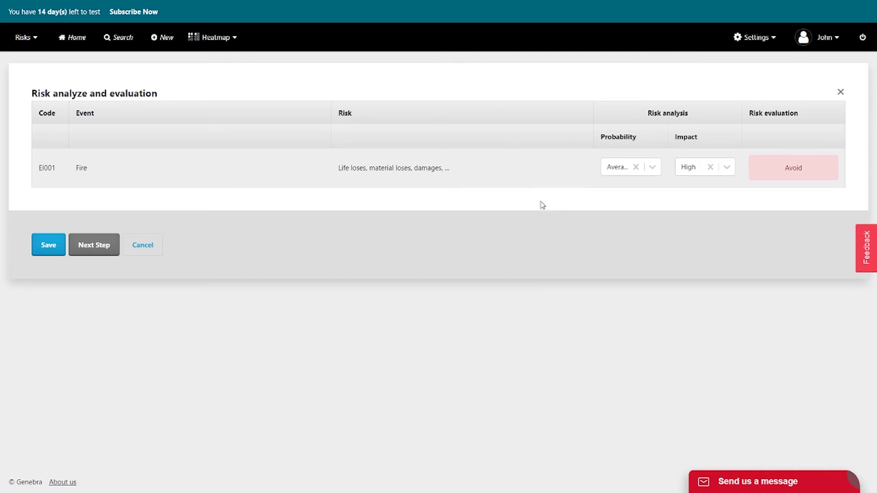
click(84, 250)
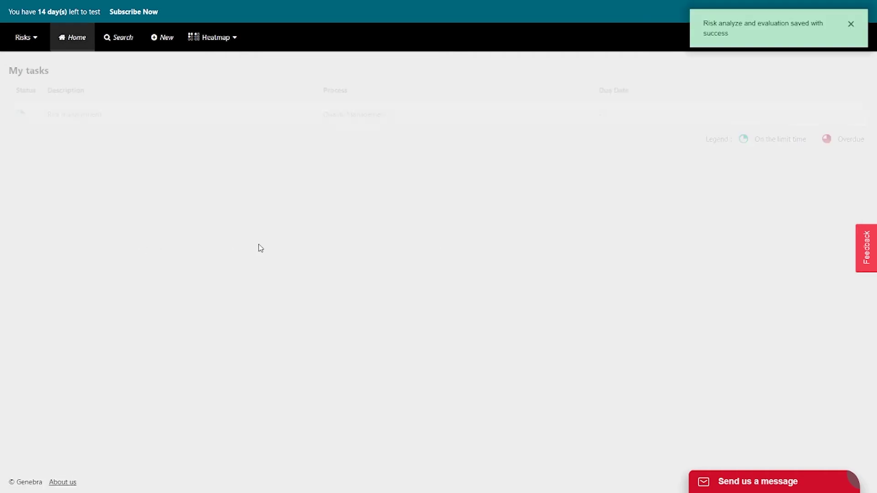
- Open the Risk management task and view the non-implementation justification form for risk EI001, leaving it empty
click(153, 124)
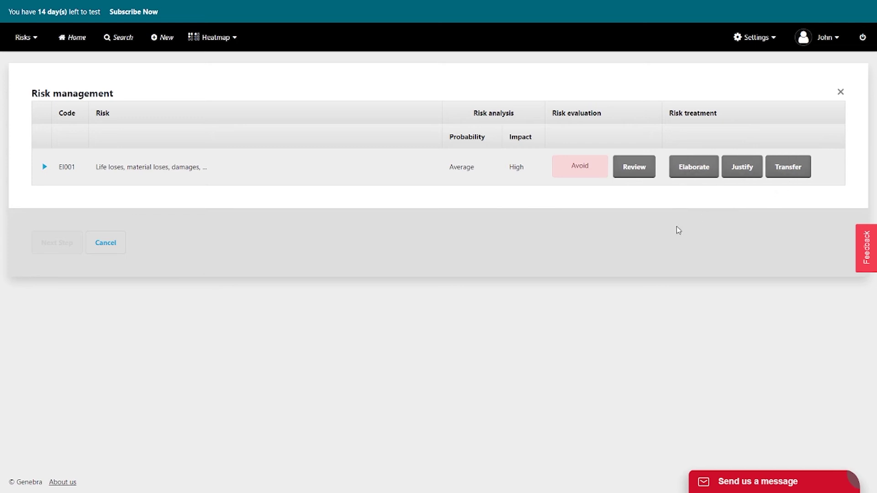
click(741, 174)
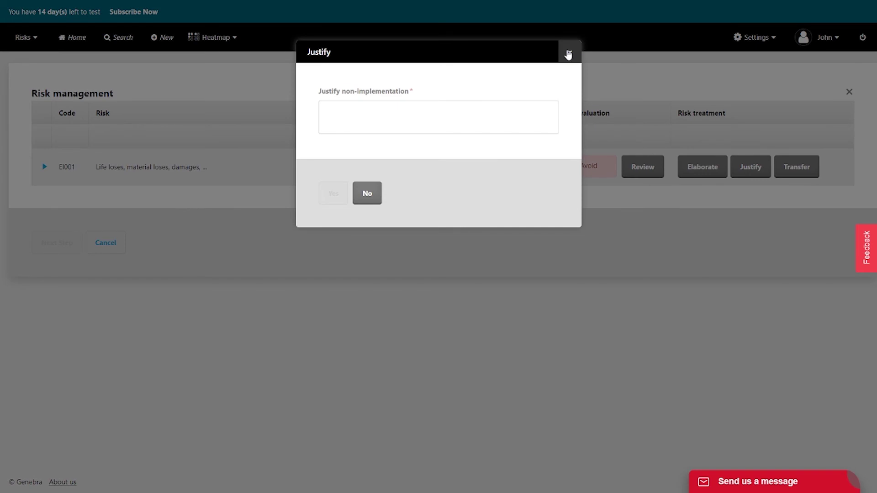
click(568, 54)
- Elaborate an action plan for risk EI001 with the action "Buy more fire hydrants" and assign the responsible person
click(671, 176)
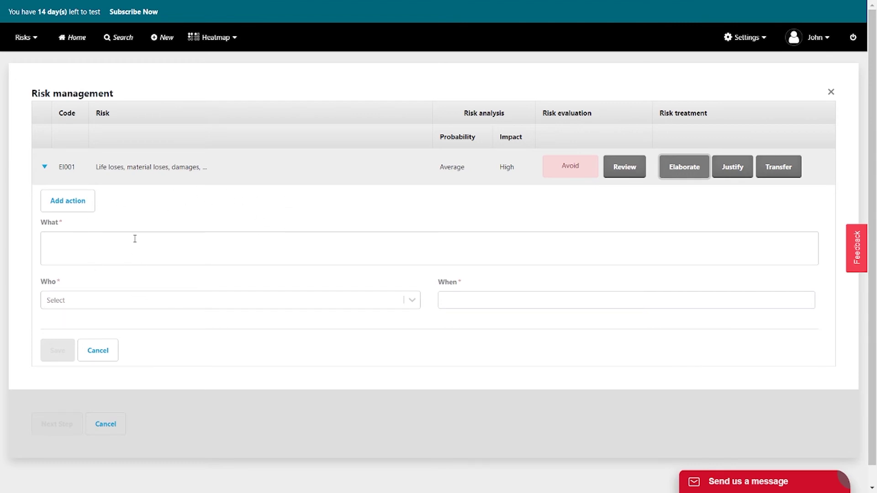
click(222, 251)
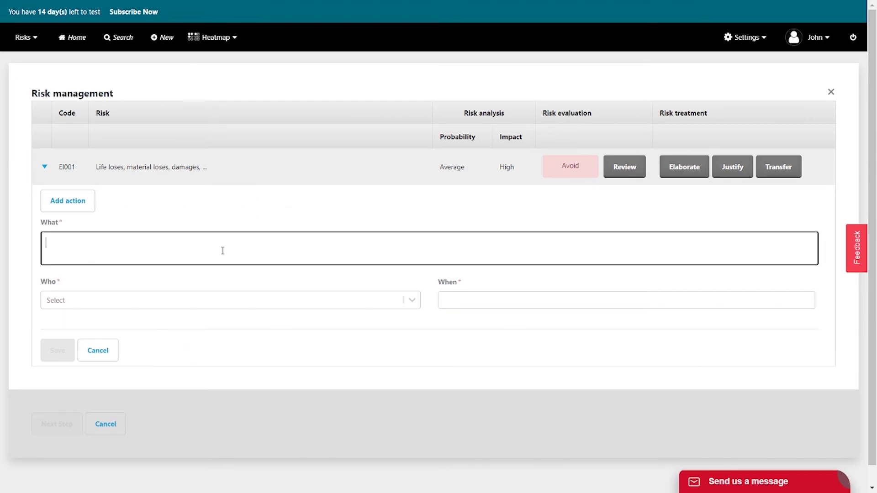
text(Buy more fire hydrants)
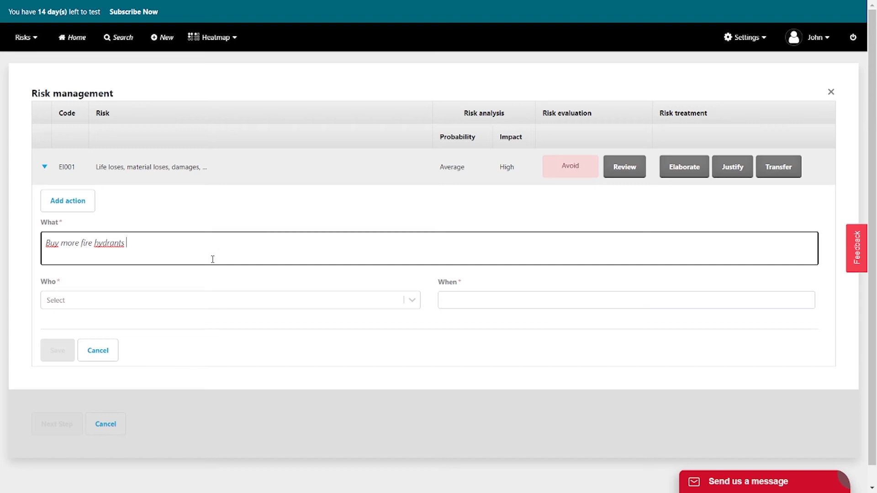
click(175, 304)
click(168, 323)
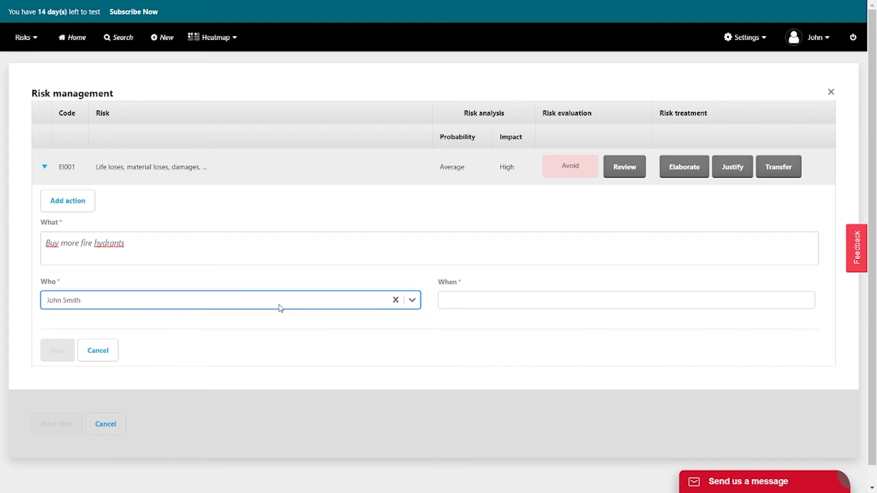
- Set the fire hydrant action's date to 25/08/2020, save the plan and advance risk management to the next stage
click(470, 300)
click(468, 424)
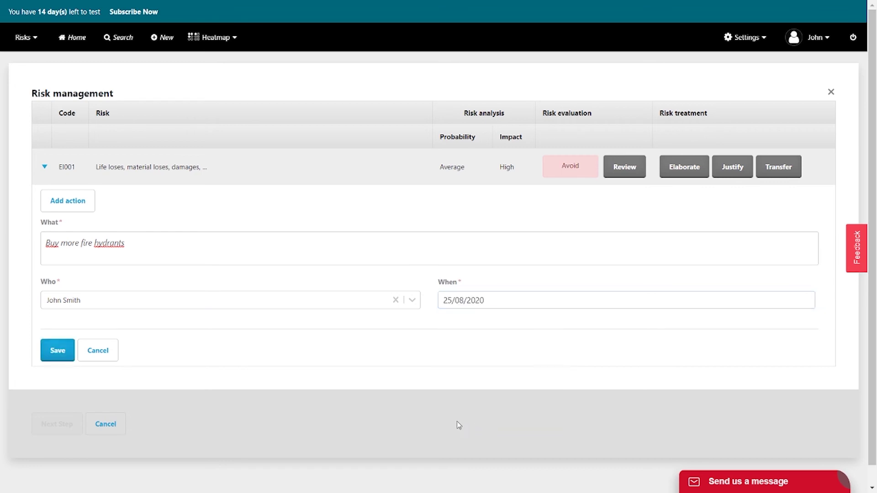
click(47, 358)
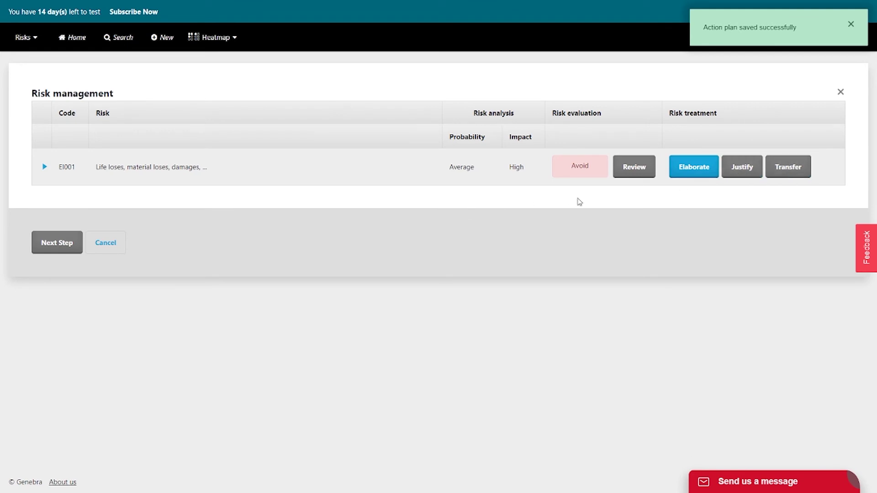
click(66, 250)
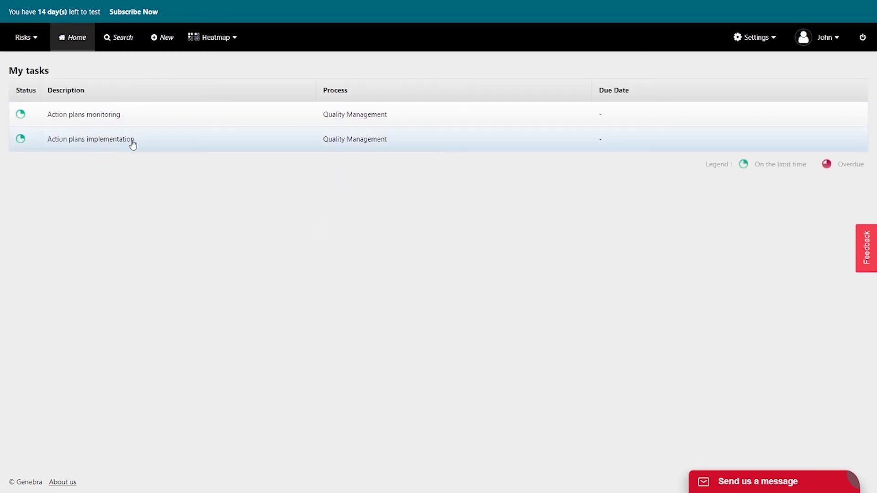
- In the Action plans implementation task, save the evidence "It was done" and conclude the implementation
click(133, 144)
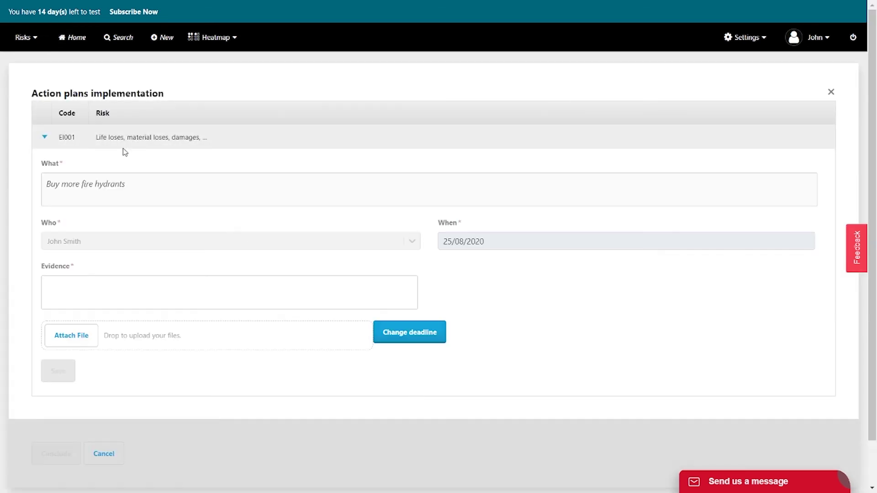
click(75, 286)
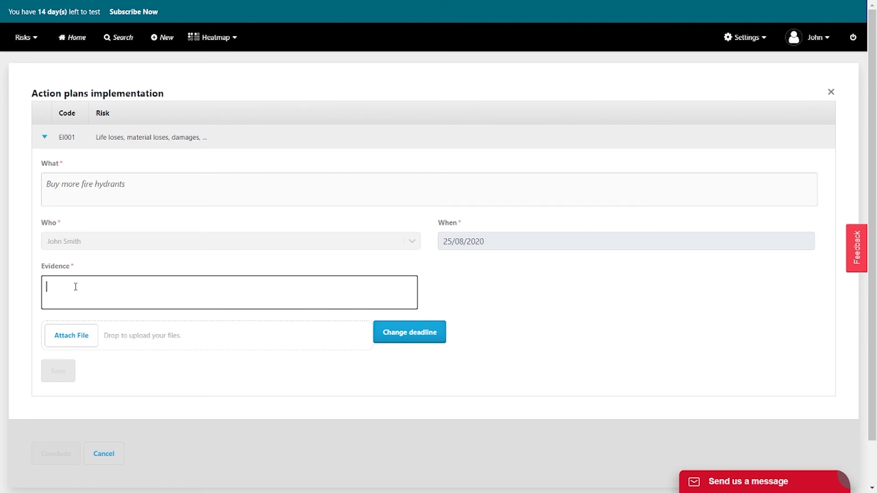
text(It was done)
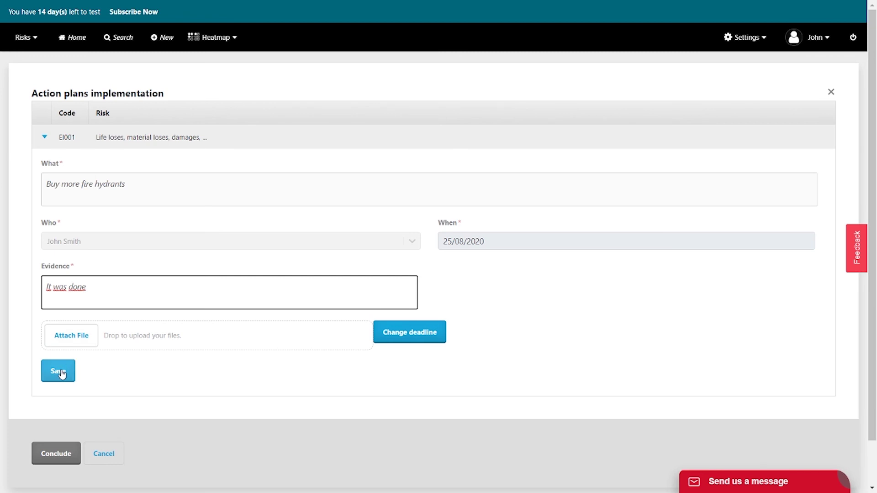
click(62, 375)
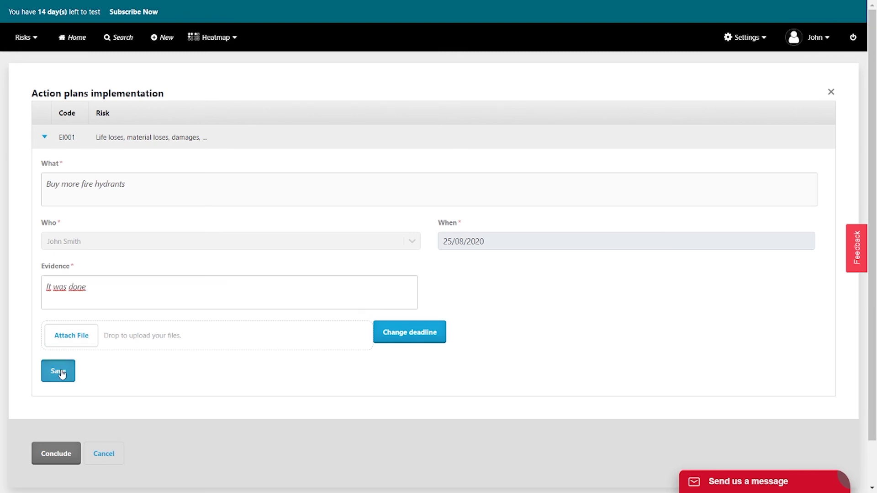
click(69, 455)
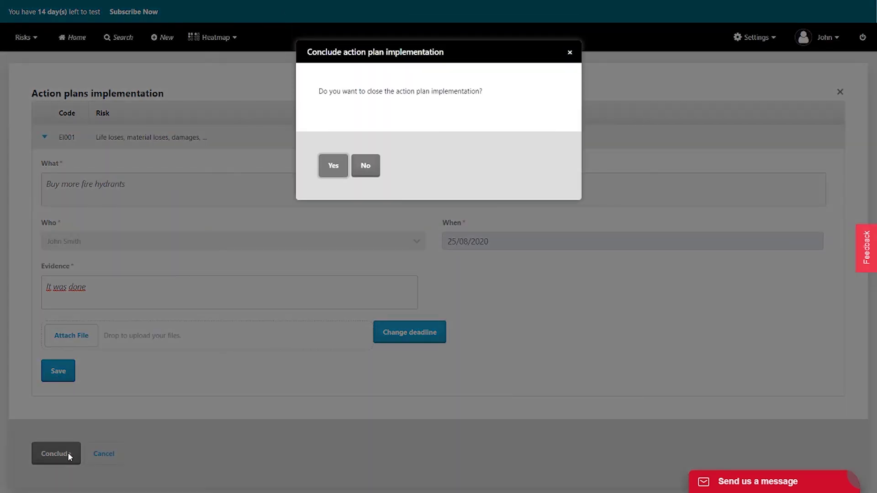
click(336, 166)
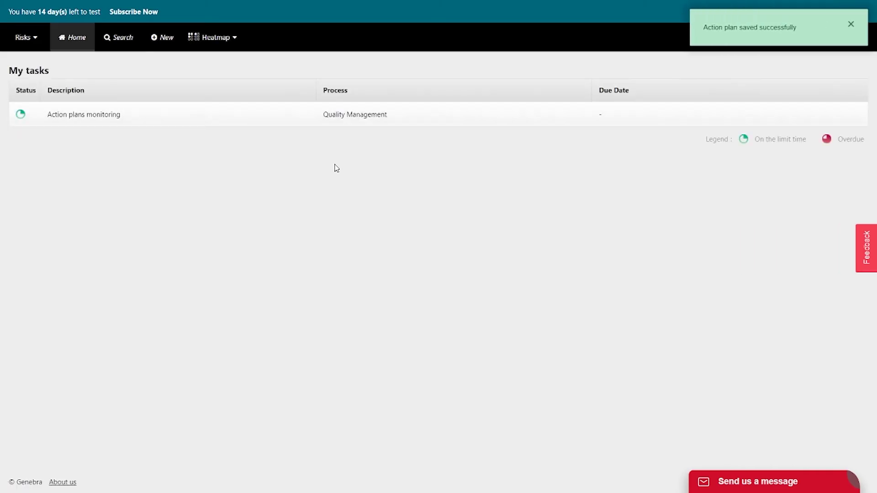
- Conclude the Action plans monitoring task and open the Effectiveness evaluation task
click(81, 117)
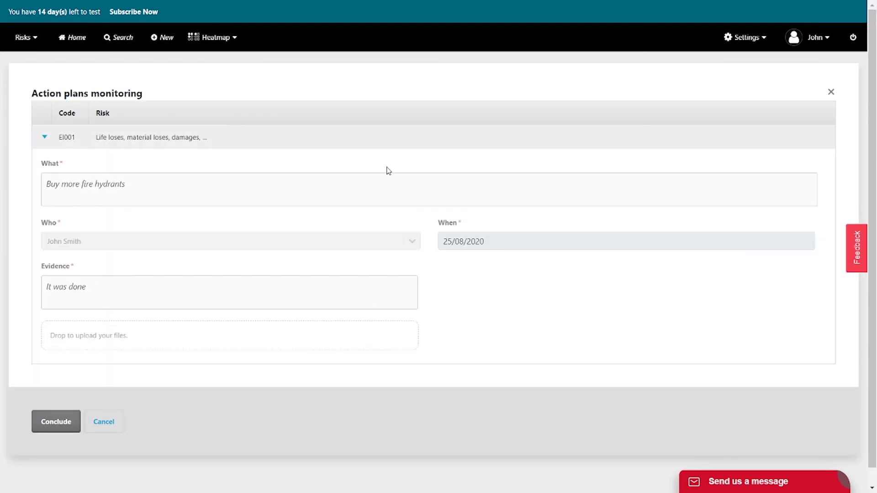
click(50, 424)
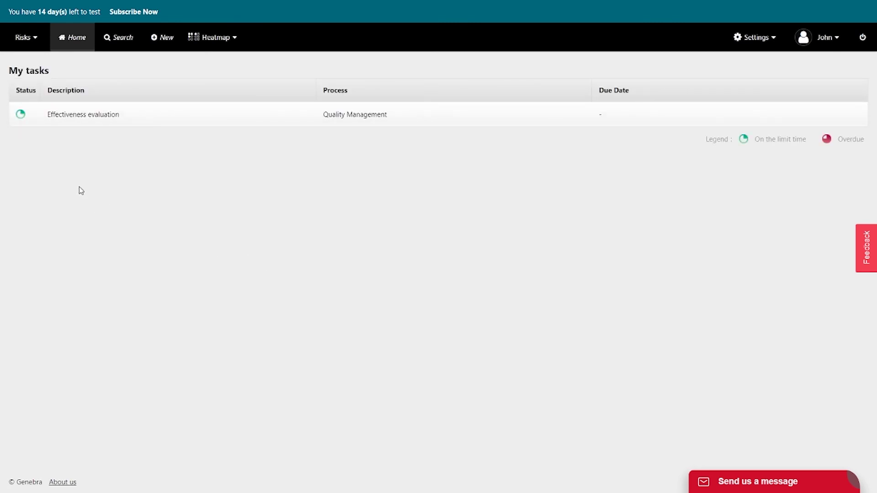
click(104, 116)
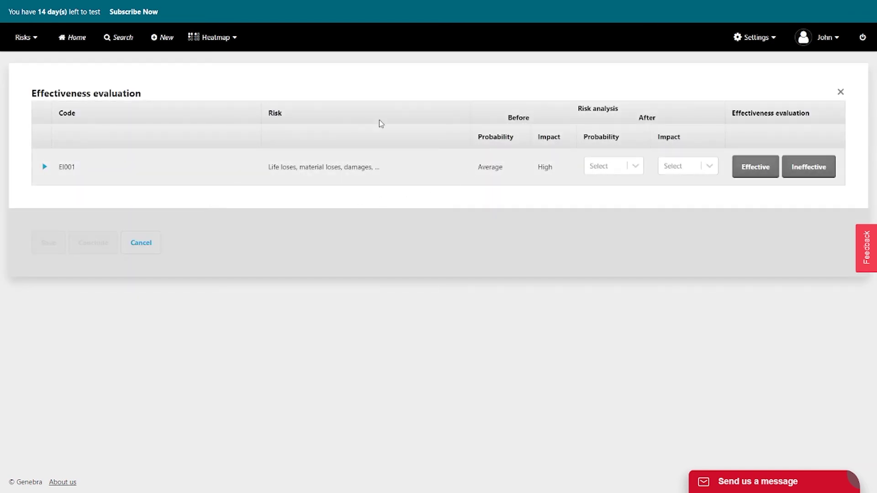
- Set the after-treatment risk analysis of EI001 to Low probability and Moderate impact, and save it
click(600, 165)
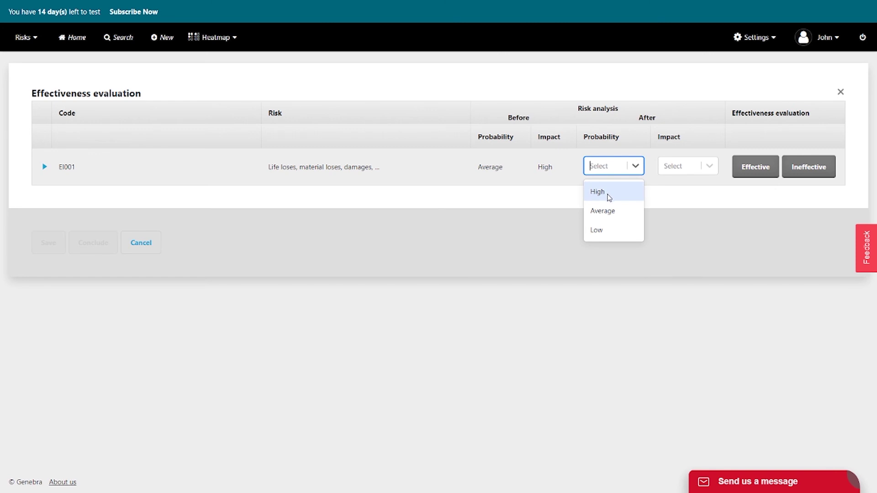
click(616, 232)
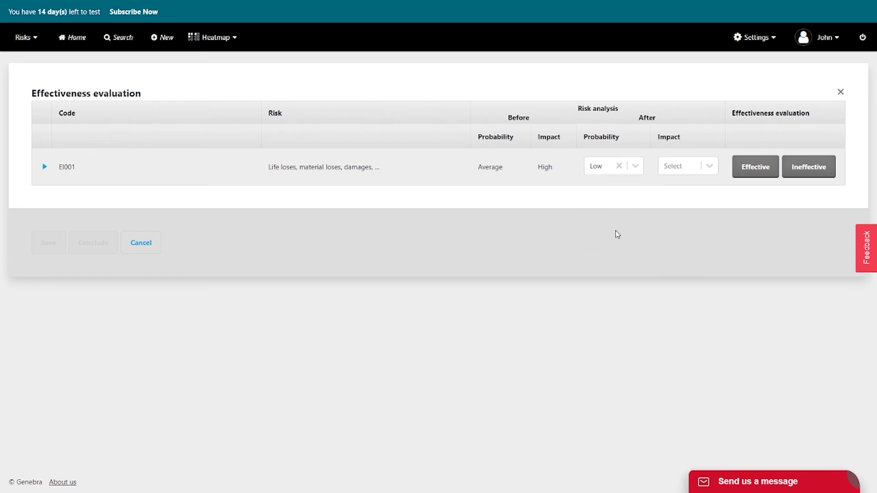
click(673, 174)
click(681, 216)
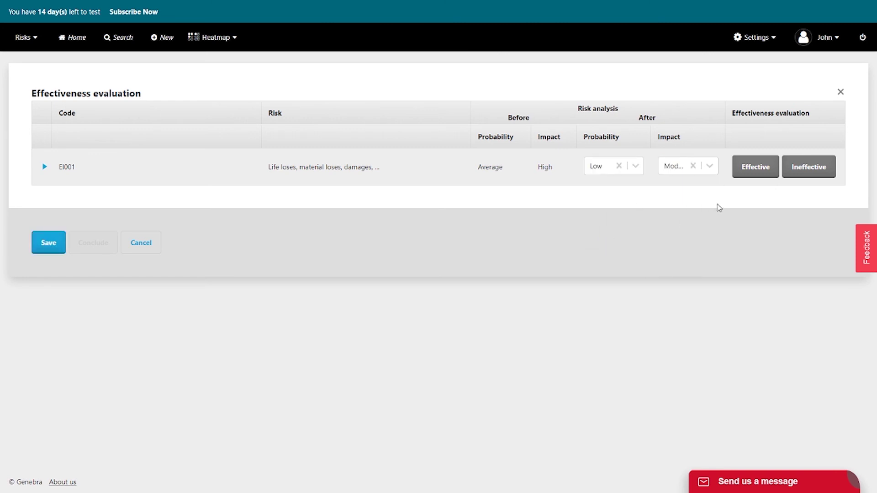
click(48, 245)
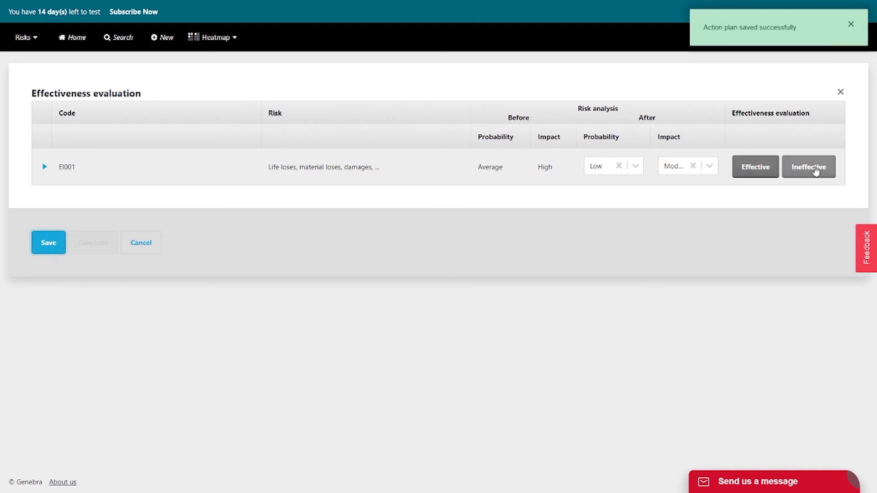
- Evaluate the action plan for EI001 as effective and conclude the effectiveness evaluation
click(756, 168)
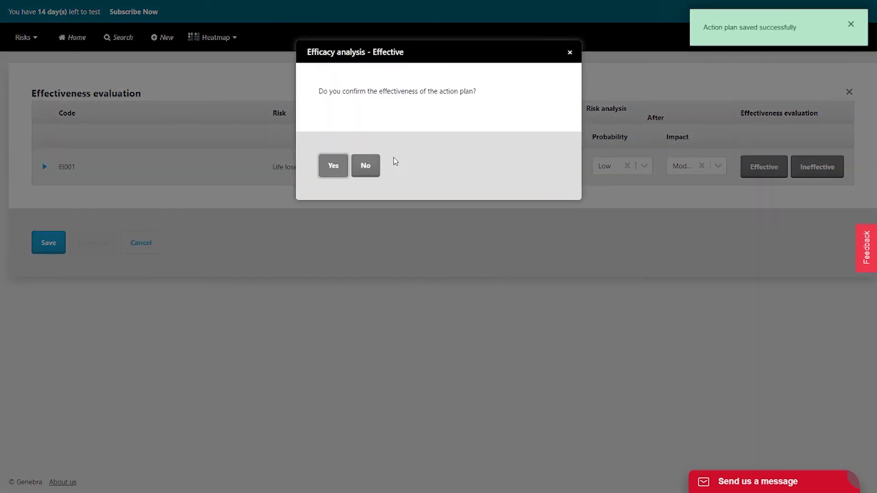
click(343, 174)
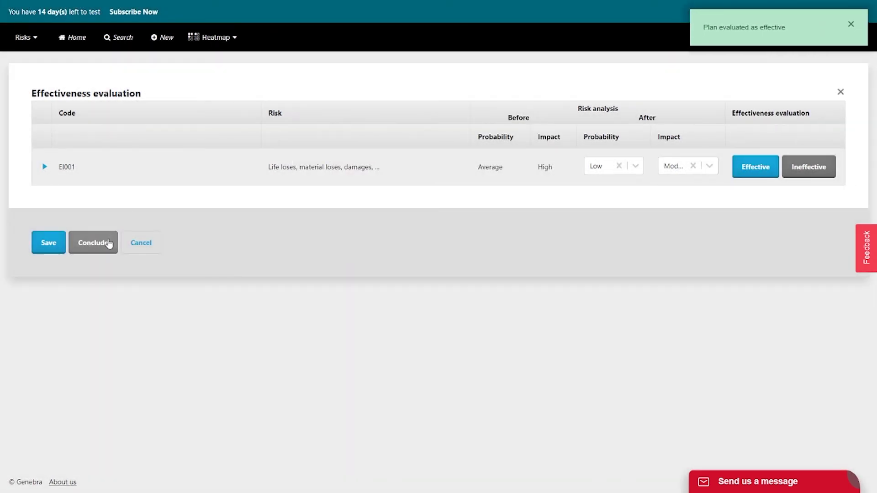
click(106, 249)
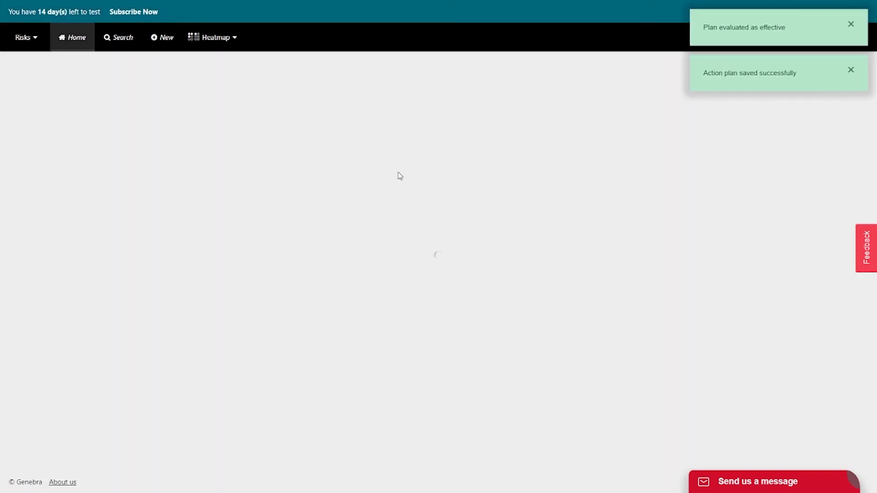
- Check the Fire event in the event search and examine the synthetic heatmap, then list the available modules
click(114, 42)
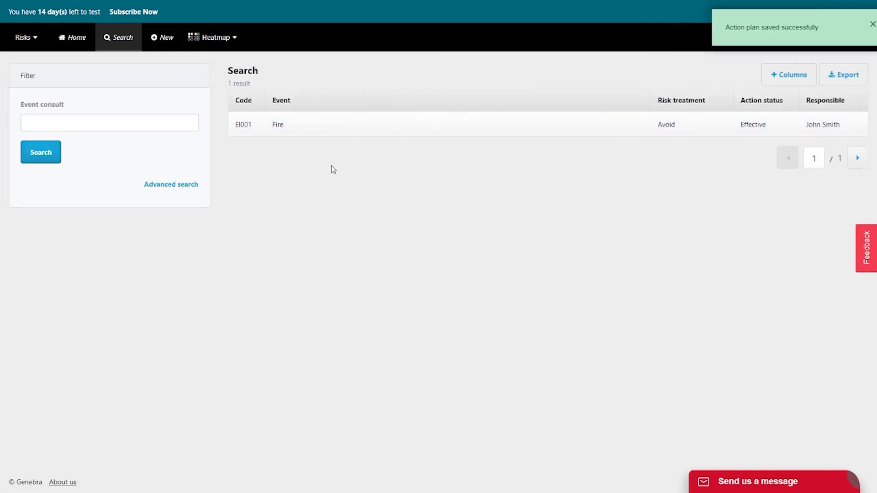
click(211, 40)
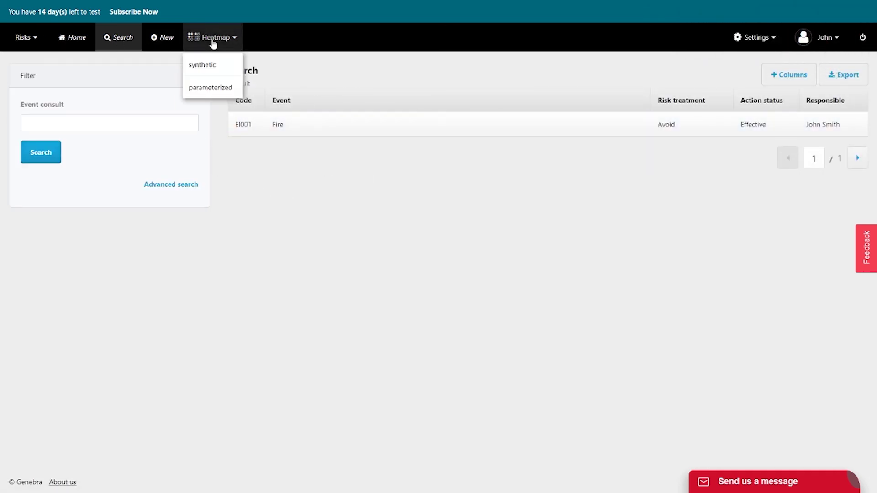
click(213, 69)
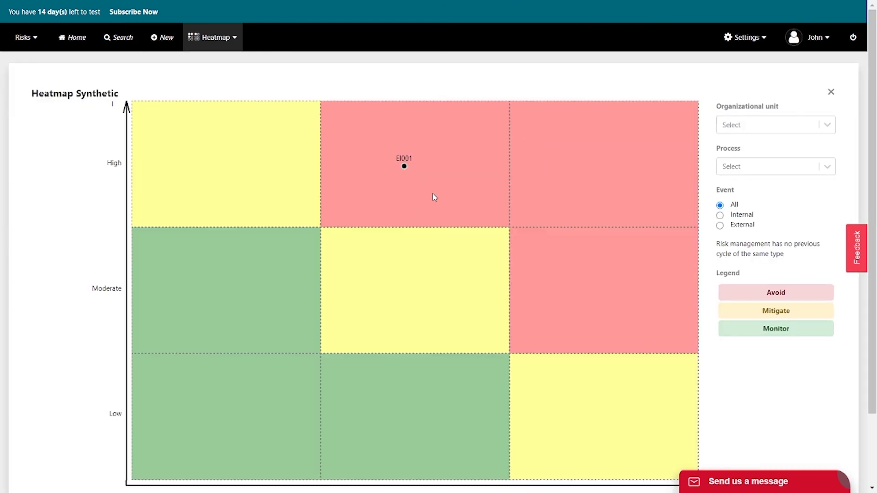
scroll(457, 205, down, 2)
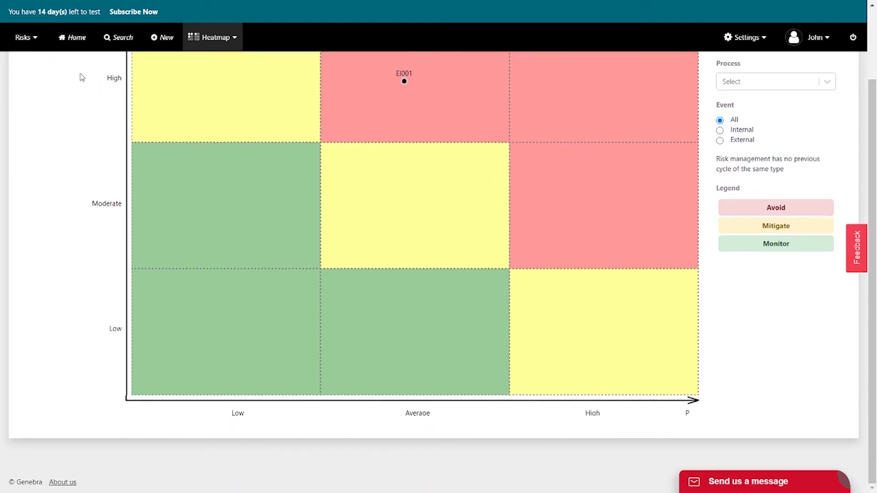
click(30, 42)
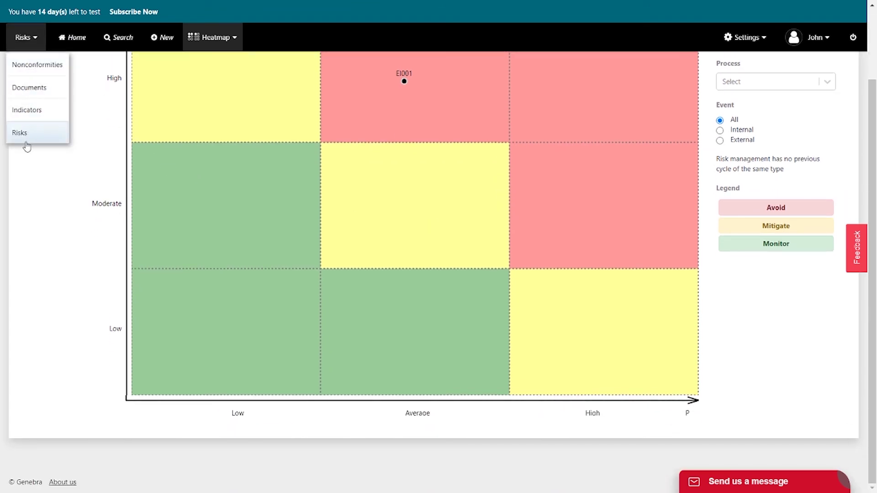